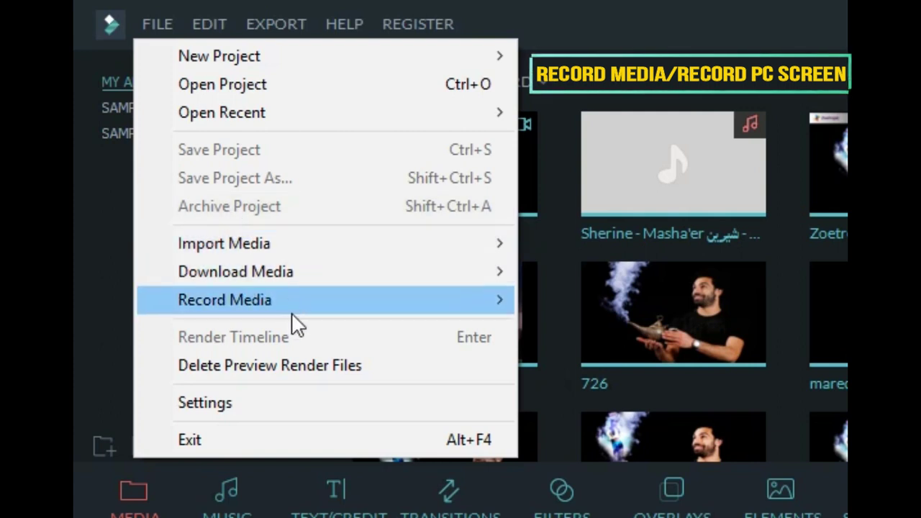
# Step: Import VID_20200109_113222.mp4 and add it to the timeline as the first clip
pyautogui.moveTo(291, 311)
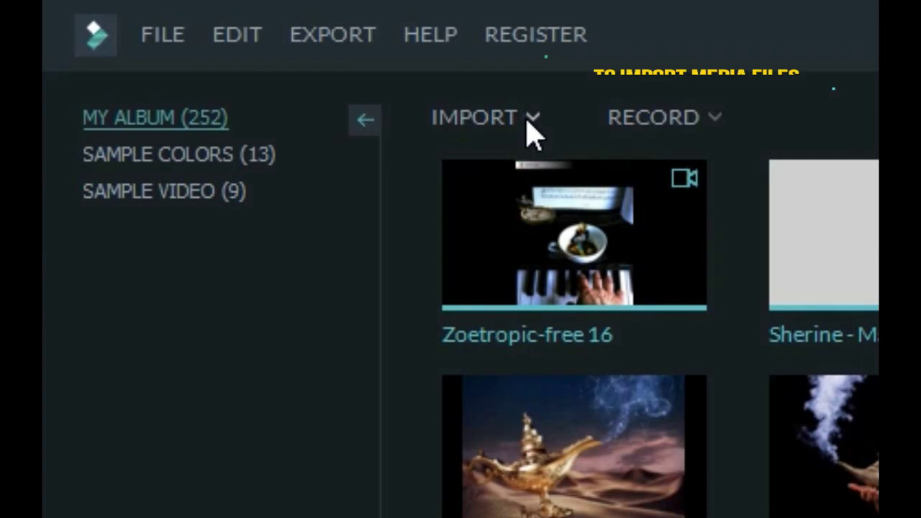
pyautogui.click(177, 43)
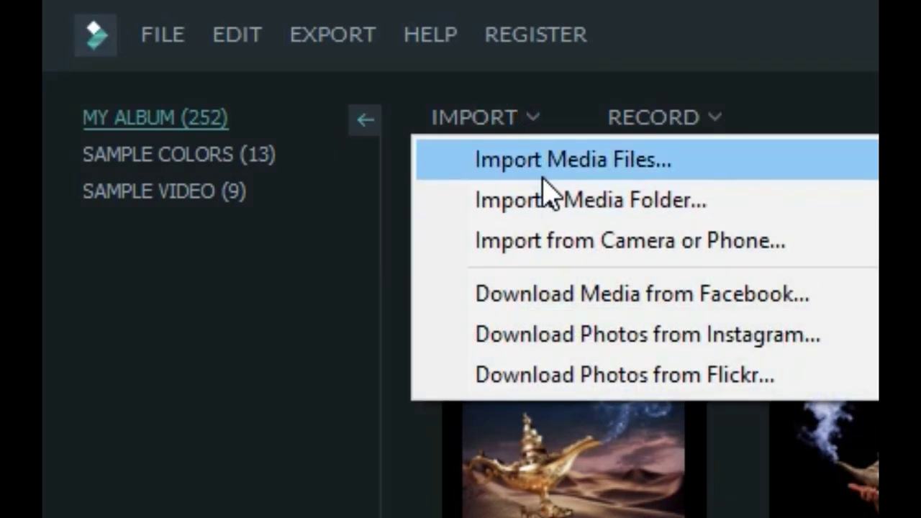
pyautogui.click(545, 189)
pyautogui.click(416, 267)
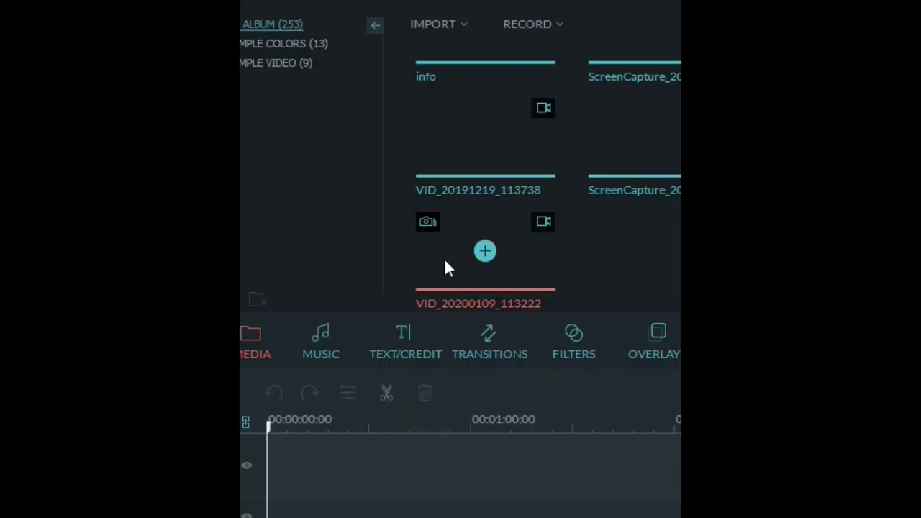
pyautogui.click(489, 253)
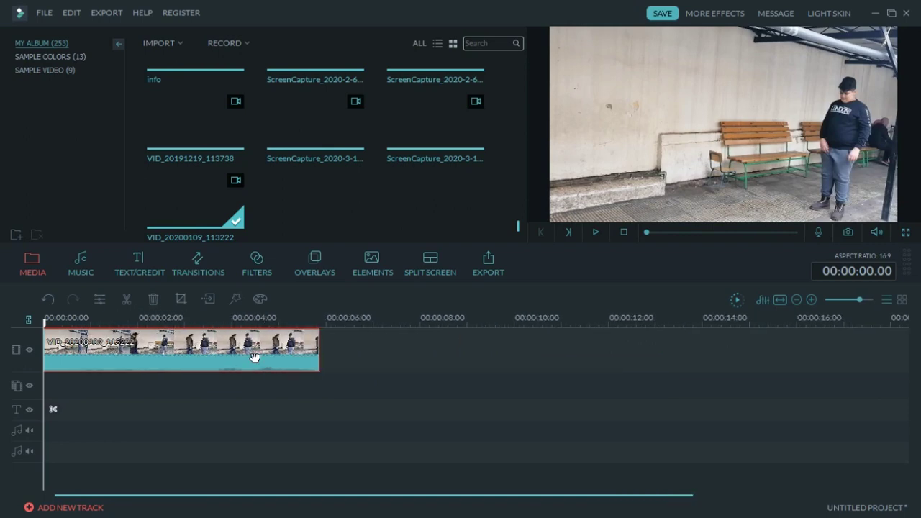
# Step: Split the video clip at 00:00:02.24
pyautogui.click(596, 232)
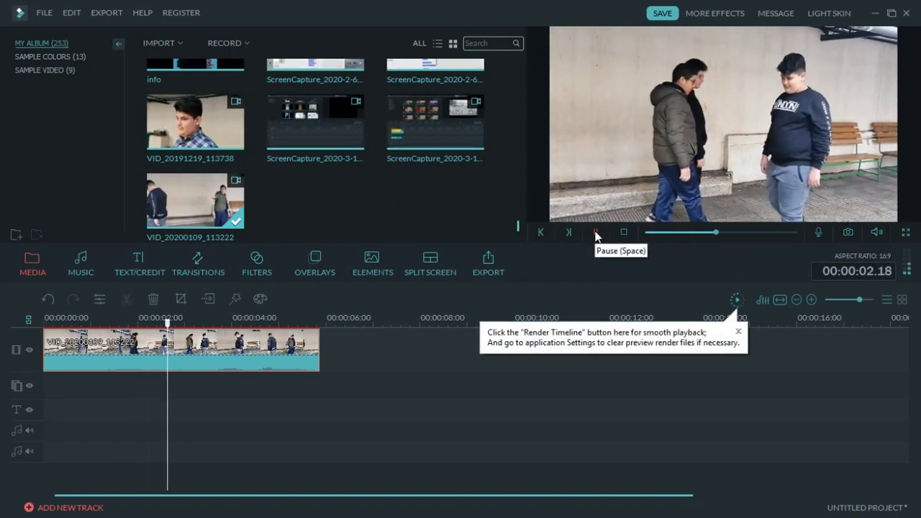
pyautogui.click(596, 233)
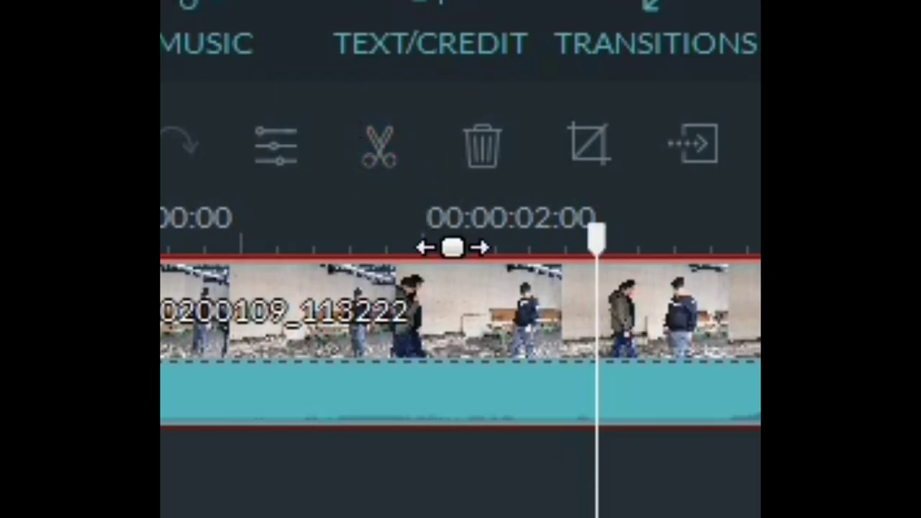
pyautogui.click(389, 155)
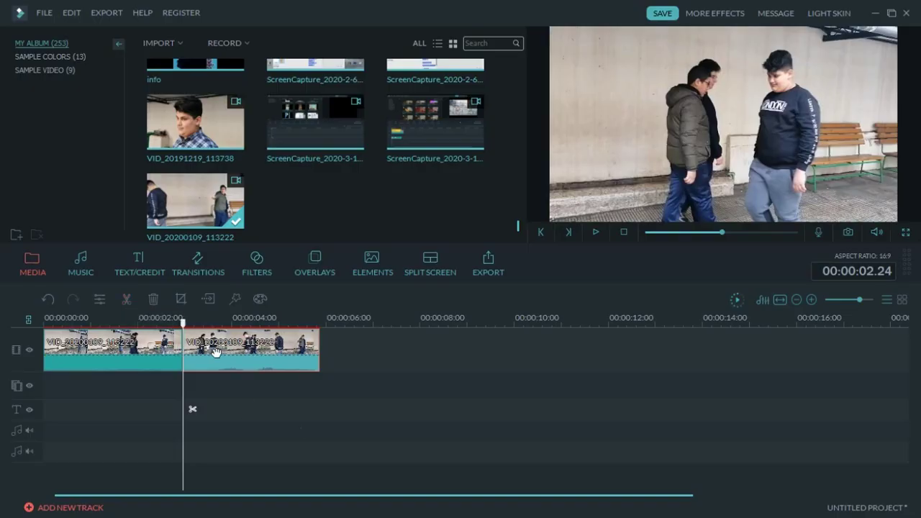
# Step: Select the second clip, move the playhead to the start, and show TEXT/CREDIT templates
pyautogui.click(213, 350)
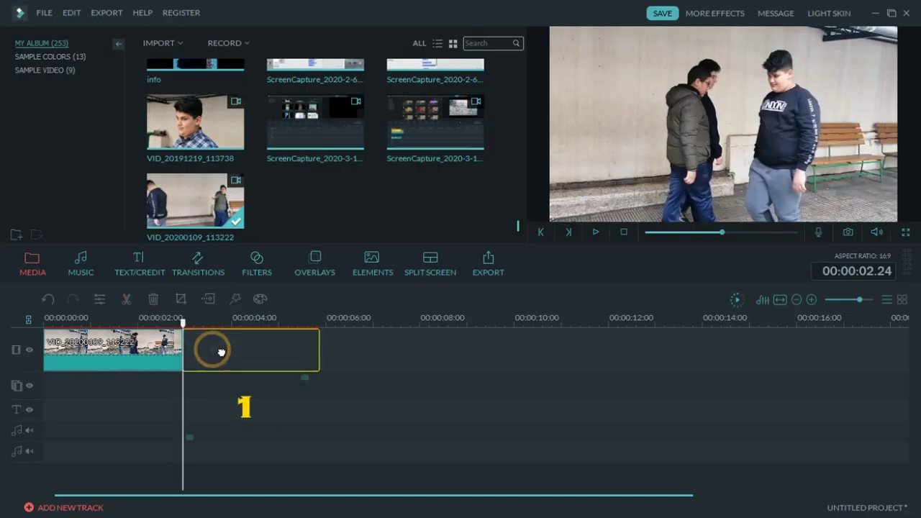
pyautogui.click(137, 344)
pyautogui.click(216, 349)
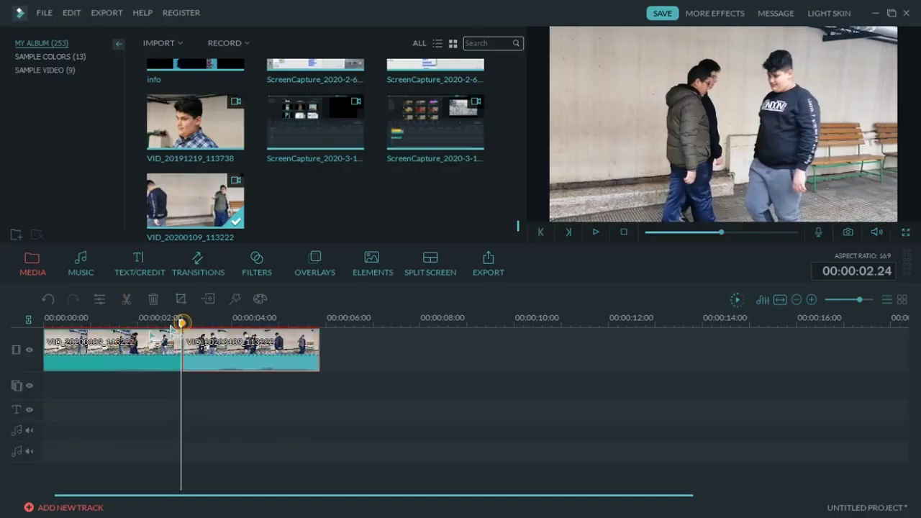
pyautogui.moveTo(182, 352); pyautogui.dragTo(52, 352)
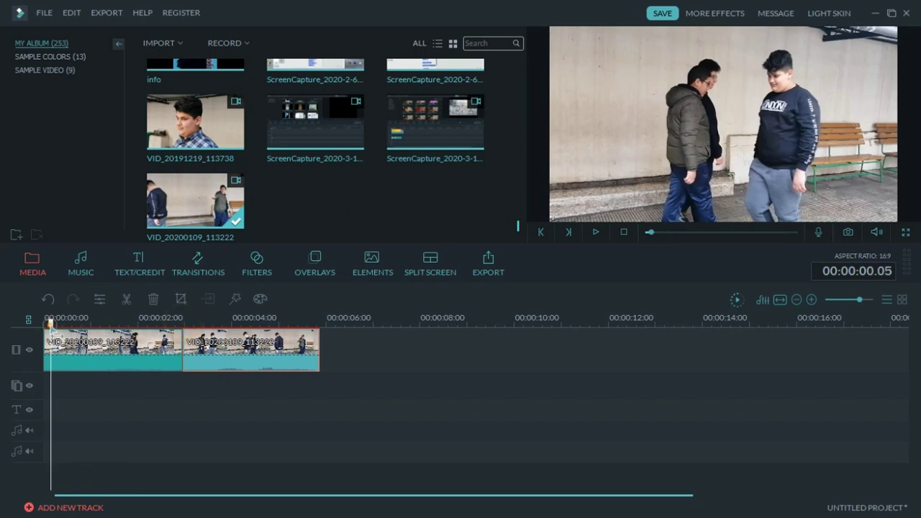
pyautogui.click(129, 258)
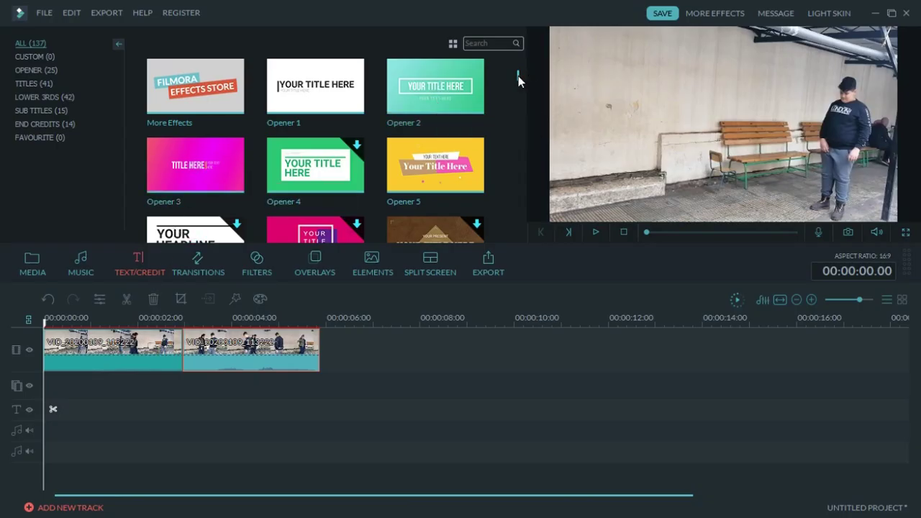
# Step: Add the Opener 2 title to the timeline start and preview it
pyautogui.moveTo(518, 75)
pyautogui.mouseDown()
pyautogui.moveTo(521, 95)
pyautogui.moveTo(519, 70)
pyautogui.mouseUp()
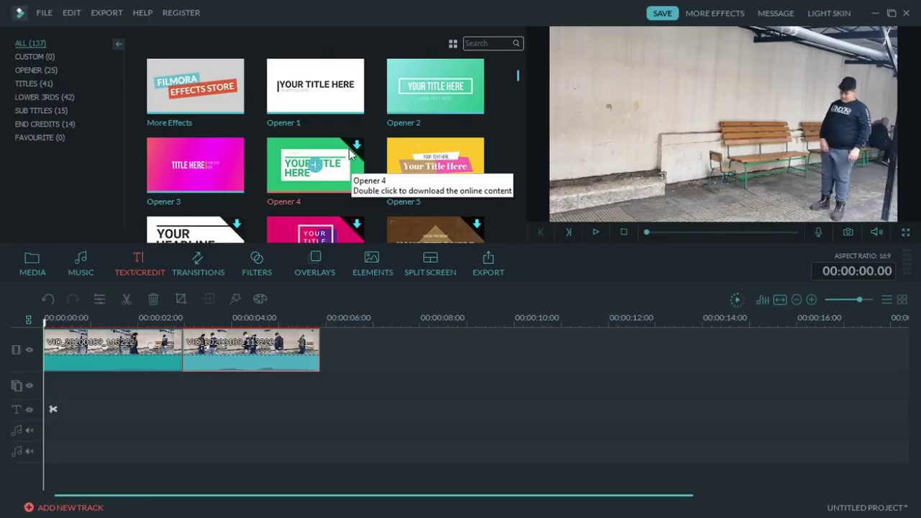
pyautogui.click(437, 91)
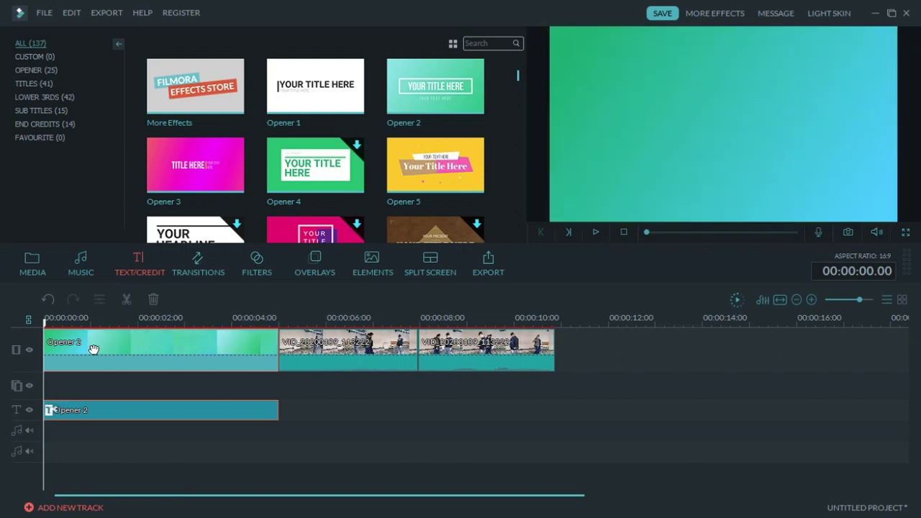
pyautogui.click(596, 232)
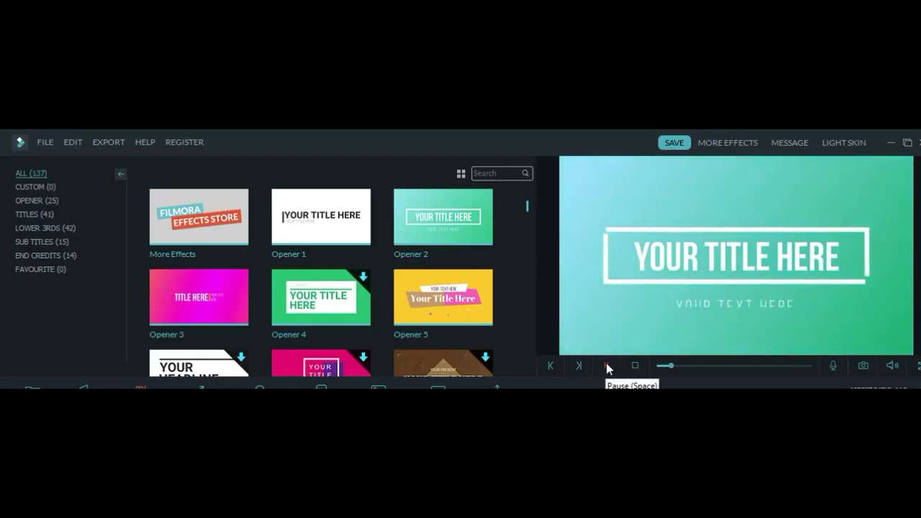
pyautogui.click(606, 364)
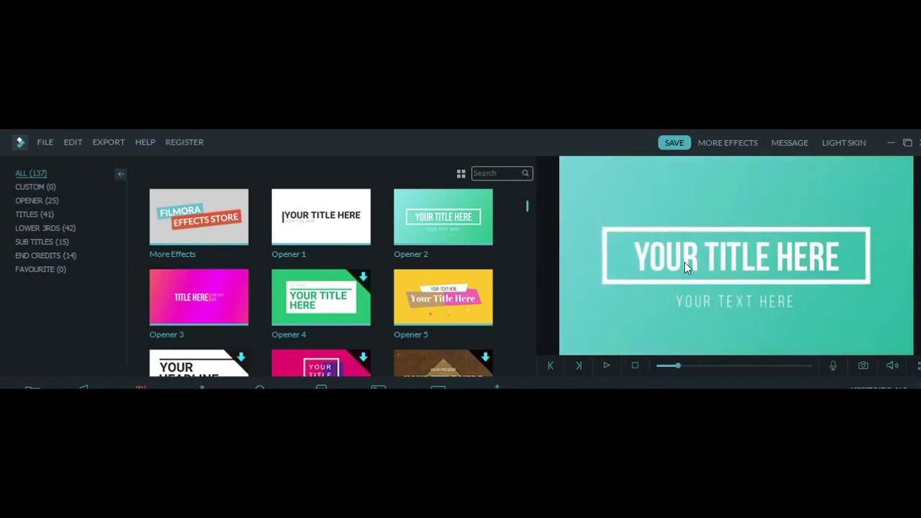
# Step: Replace the opener's main title with 'Bullying' and stretch the text box wider
pyautogui.doubleClick(726, 264)
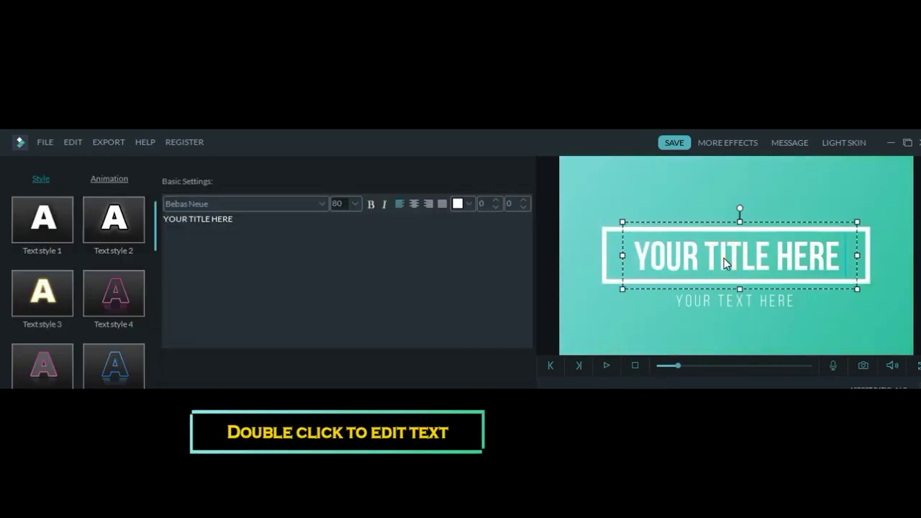
pyautogui.hotkey('ctrl', 'a')
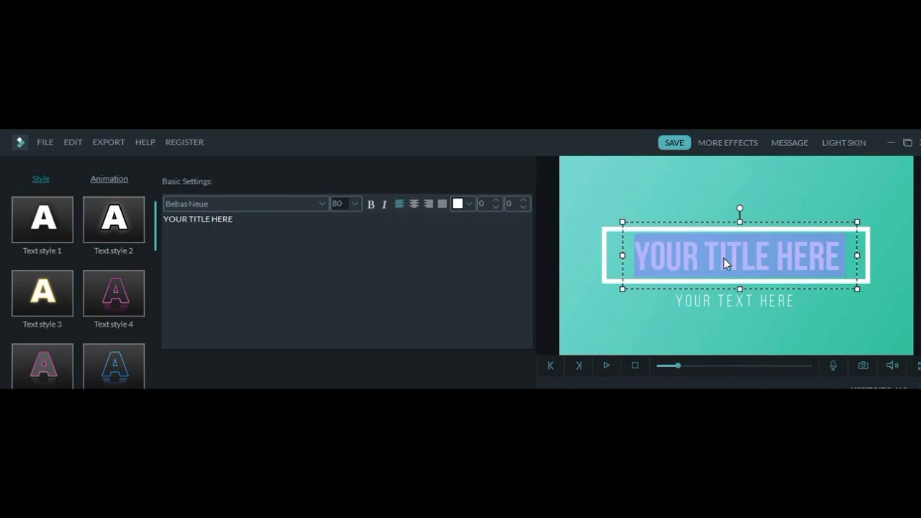
pyautogui.write('Bu')
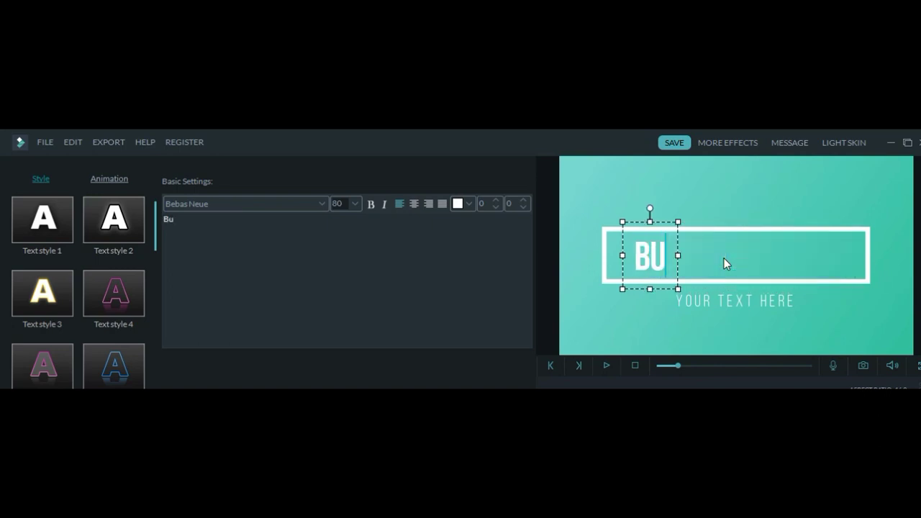
pyautogui.write('llying')
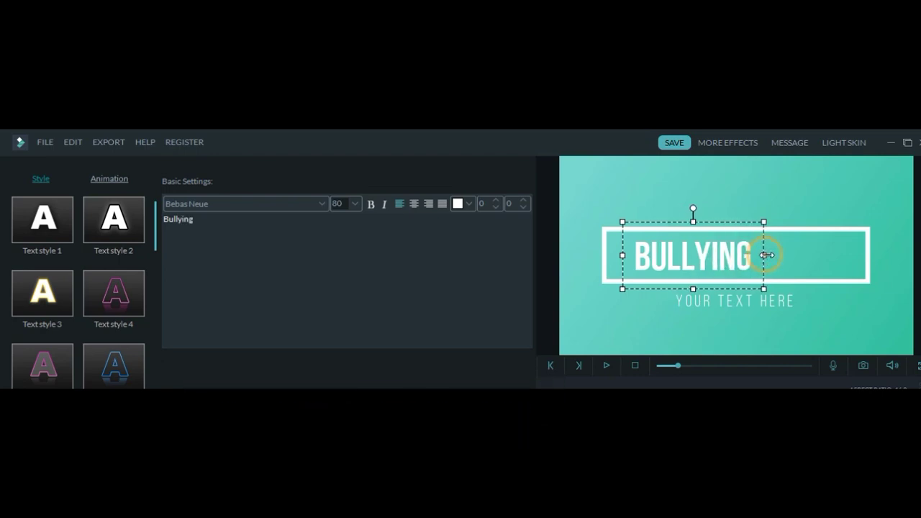
pyautogui.moveTo(762, 254); pyautogui.dragTo(842, 254)
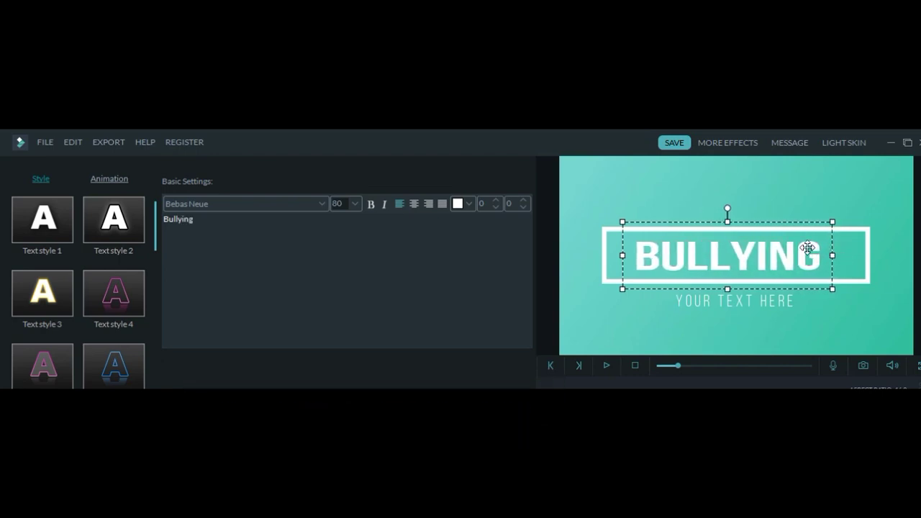
pyautogui.click(321, 204)
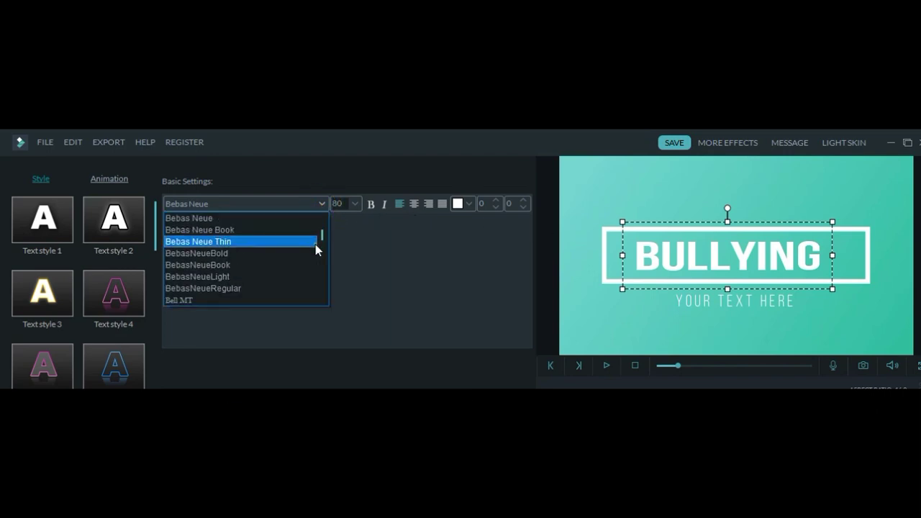
# Step: Set the Bullying title font to Bell MT Cursiva and make it bold
pyautogui.click(315, 243)
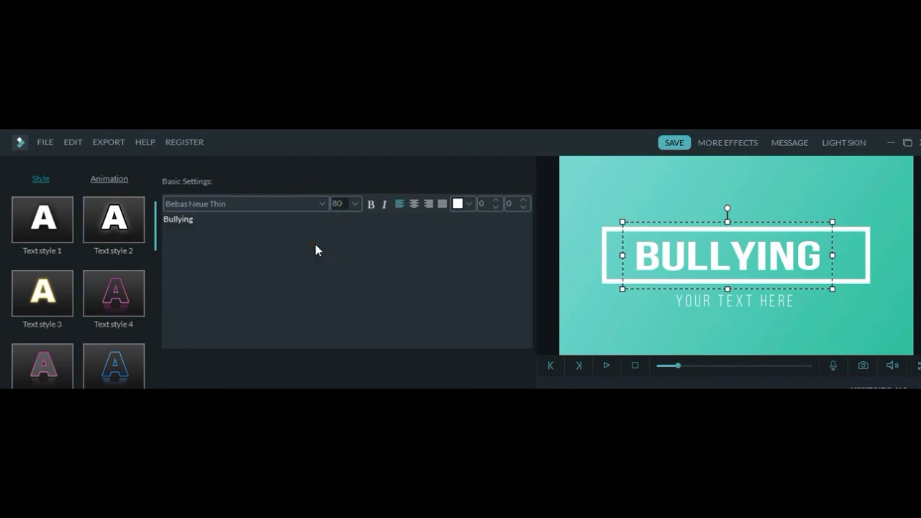
pyautogui.click(323, 205)
pyautogui.click(307, 289)
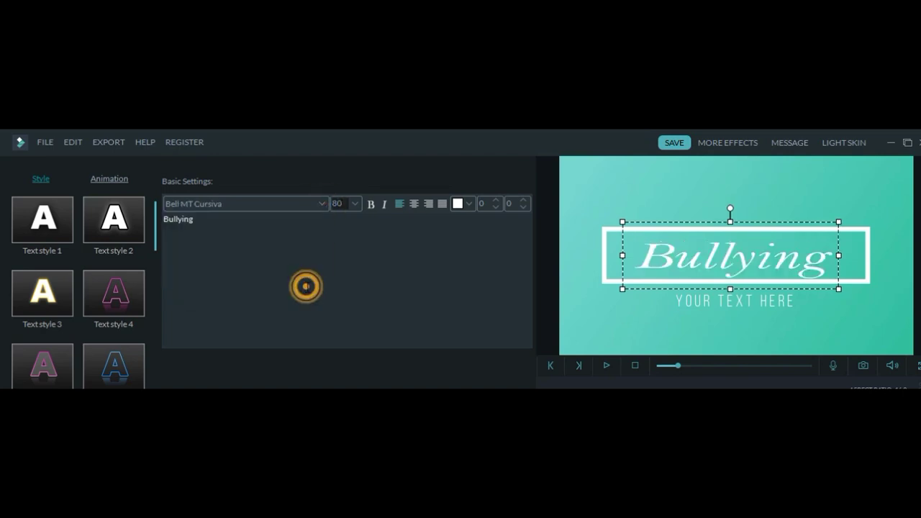
pyautogui.click(372, 206)
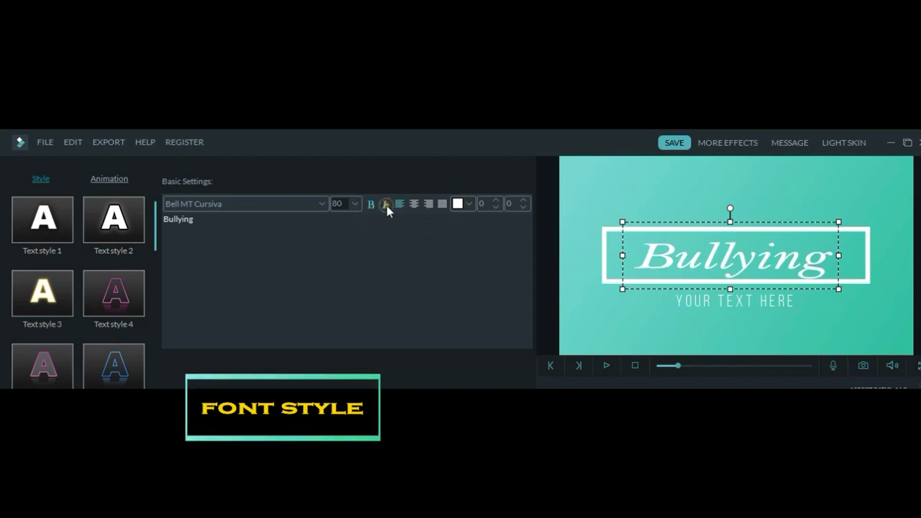
# Step: Keep the title upright and left-aligned, and colour it pink
pyautogui.click(386, 205)
pyautogui.click(386, 206)
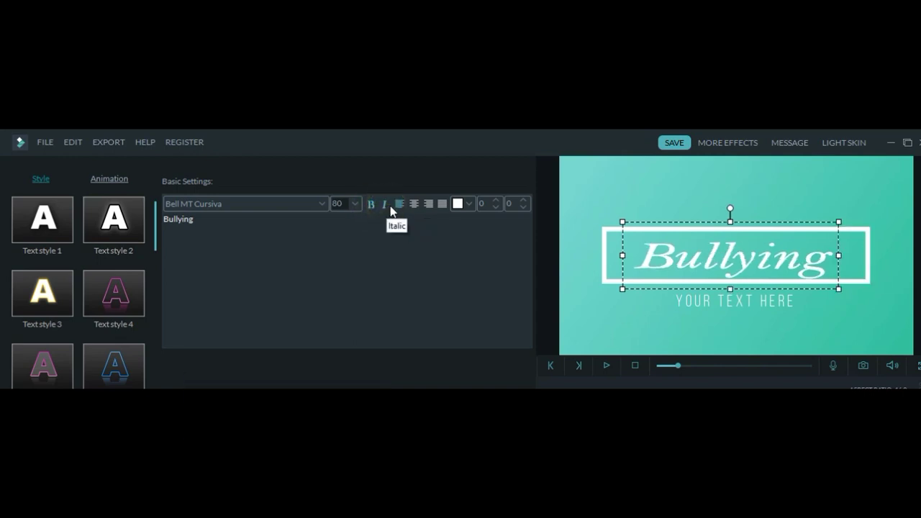
pyautogui.click(413, 204)
pyautogui.click(399, 205)
pyautogui.click(470, 204)
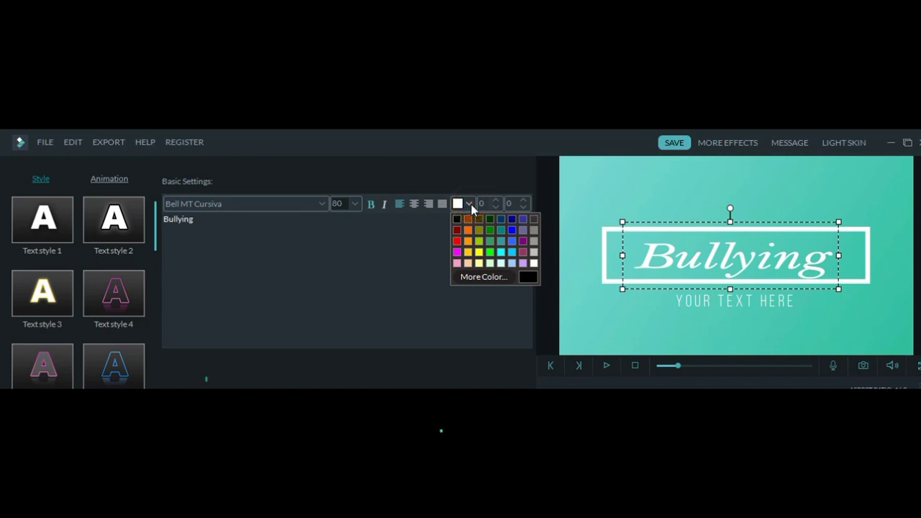
pyautogui.click(526, 253)
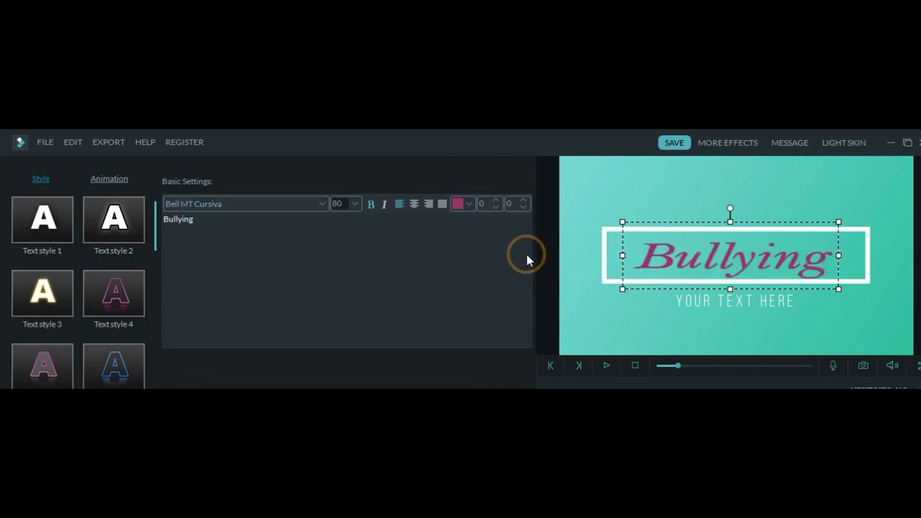
pyautogui.click(749, 302)
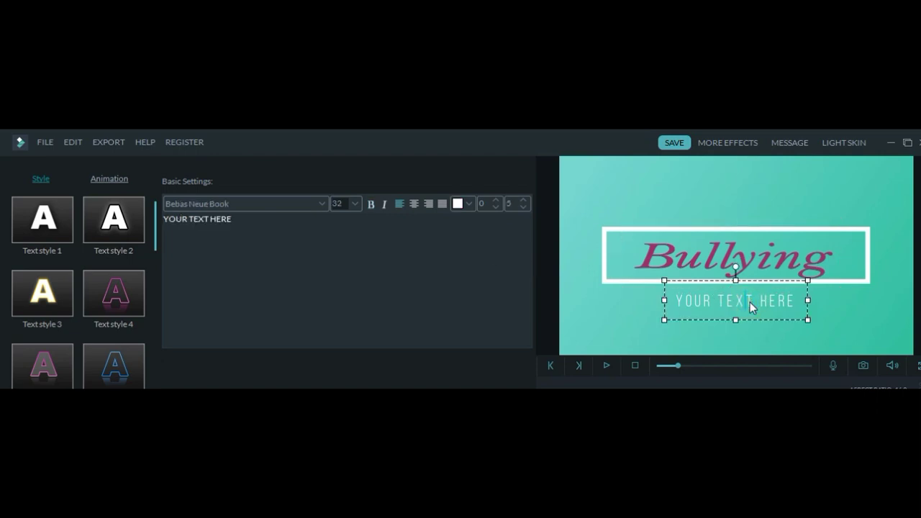
# Step: Replace 'YOUR TEXT HERE' with the 'Done by … Students' credit naming the students
pyautogui.doubleClick(749, 303)
pyautogui.write('Done')
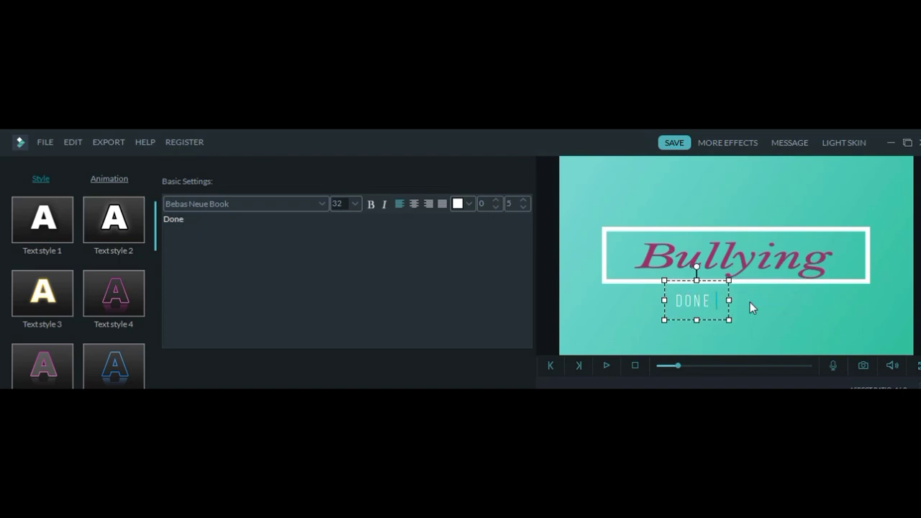
pyautogui.write(' by')
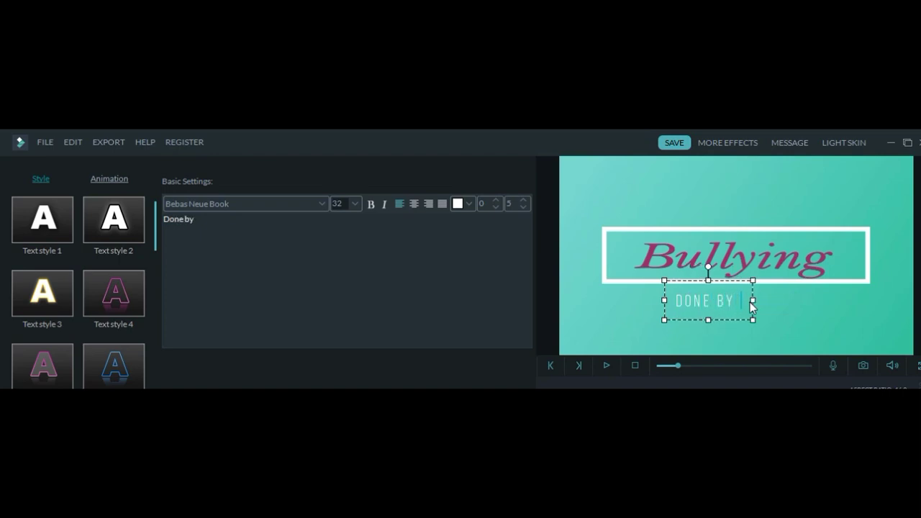
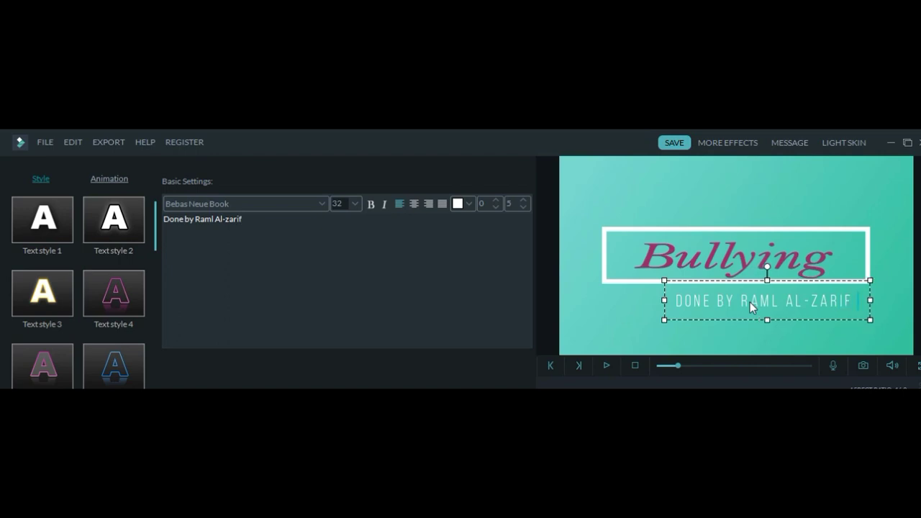
pyautogui.write(' S')
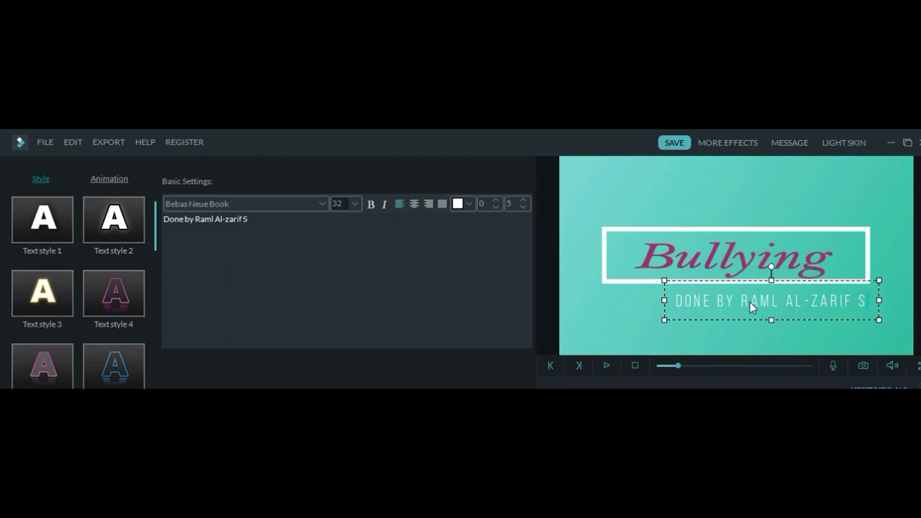
pyautogui.write('tudents')
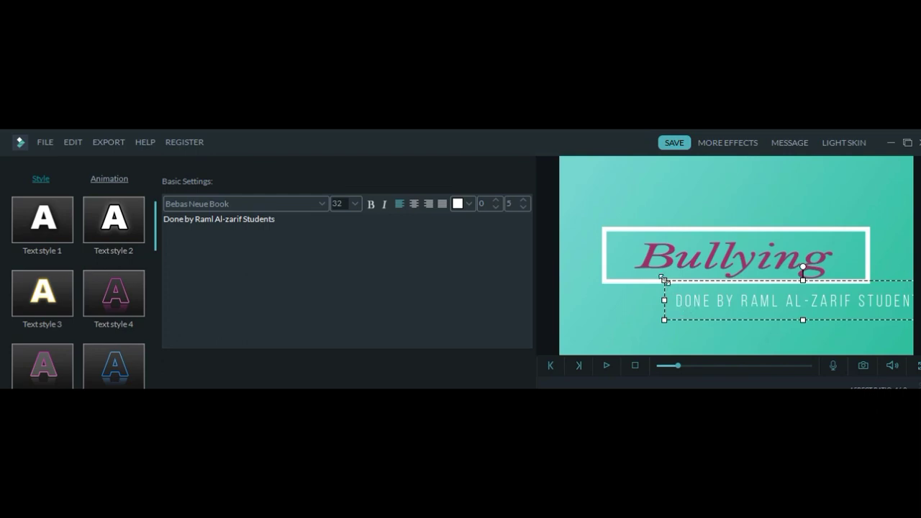
# Step: Resize the credit subtitle, centre it under the title, and colour it black
pyautogui.moveTo(665, 280); pyautogui.dragTo(717, 286)
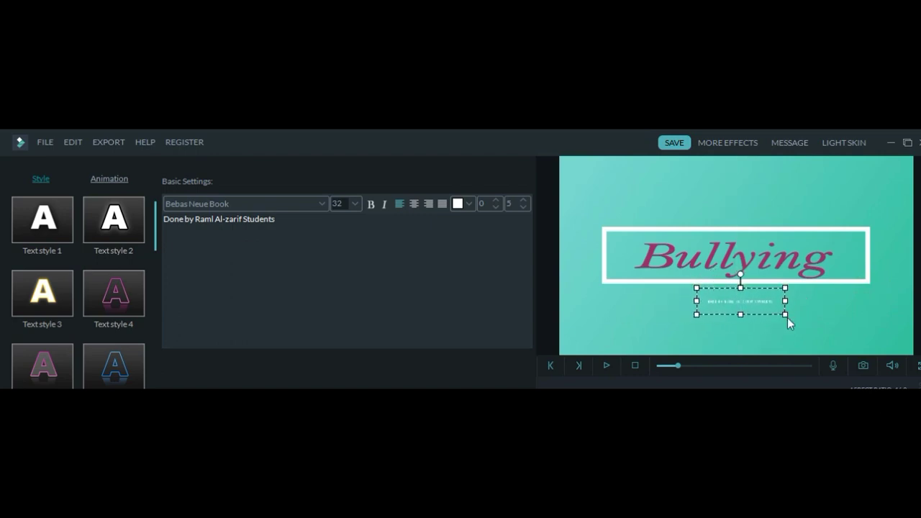
pyautogui.moveTo(786, 315); pyautogui.dragTo(858, 318)
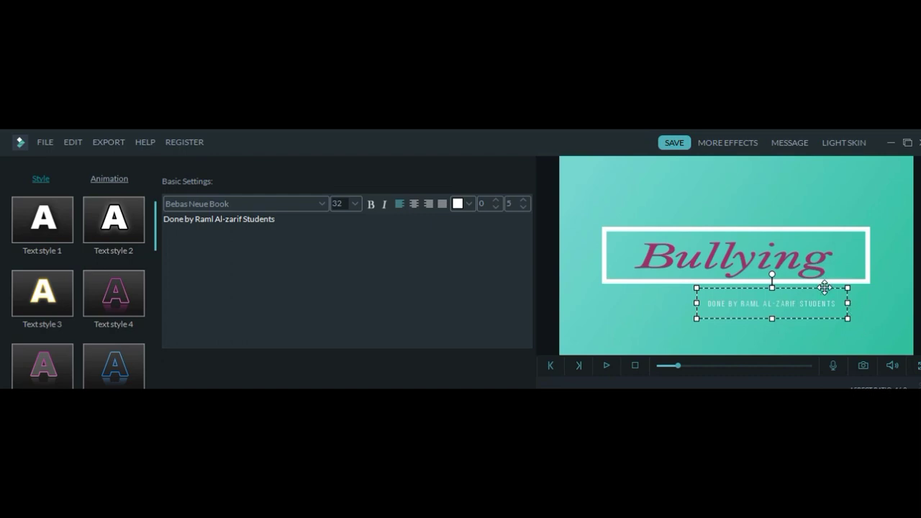
pyautogui.moveTo(825, 287); pyautogui.dragTo(787, 280)
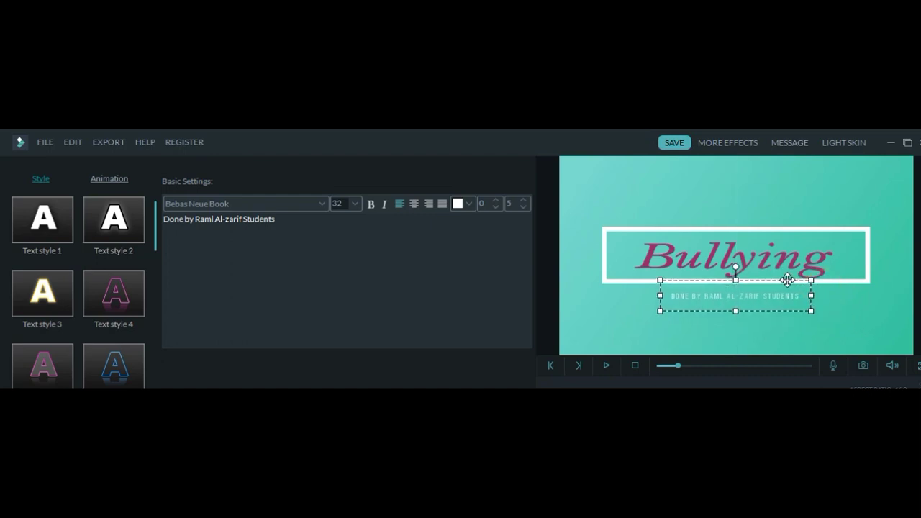
pyautogui.click(468, 203)
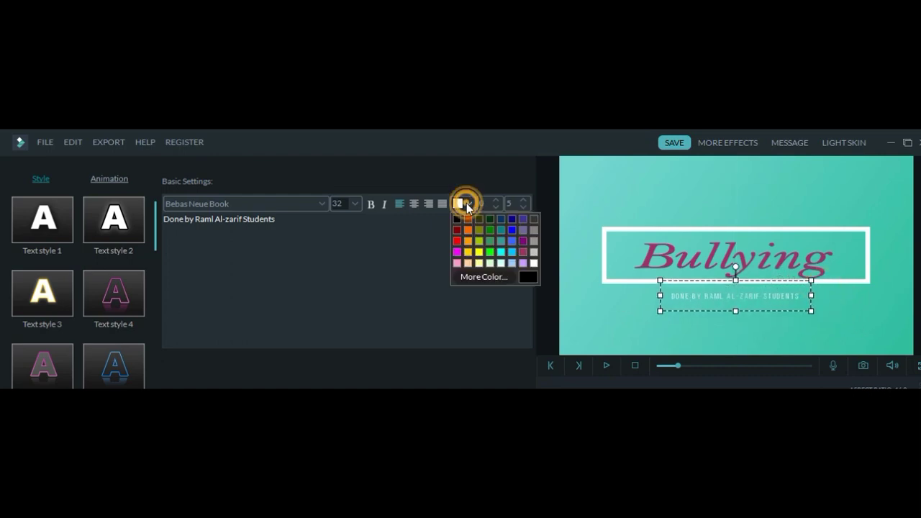
pyautogui.click(457, 219)
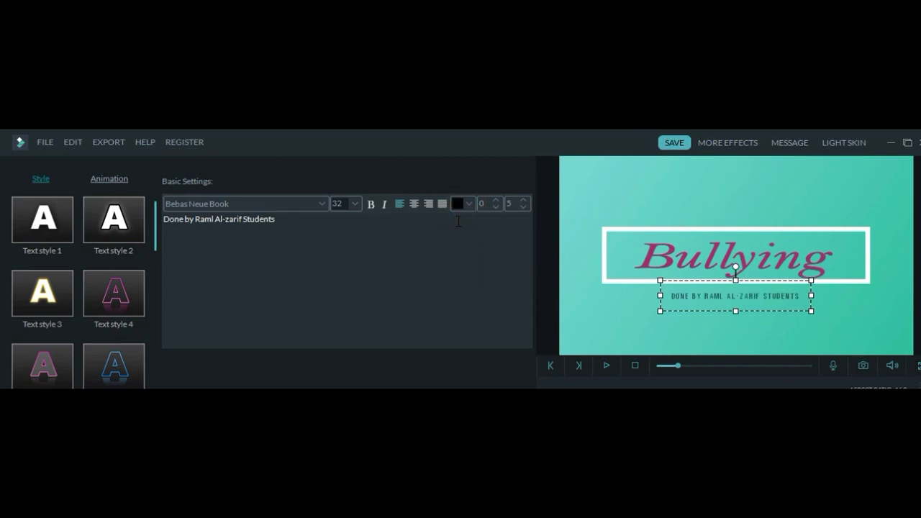
# Step: Set the credit subtitle font to Franklin Gothic Heavy and finish editing
pyautogui.click(322, 203)
pyautogui.click(299, 266)
pyautogui.click(323, 203)
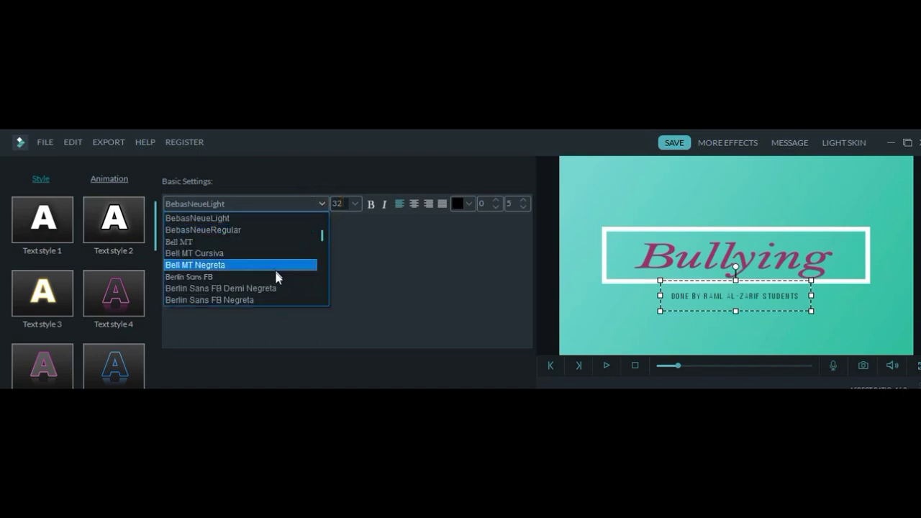
pyautogui.moveTo(322, 240); pyautogui.dragTo(322, 251)
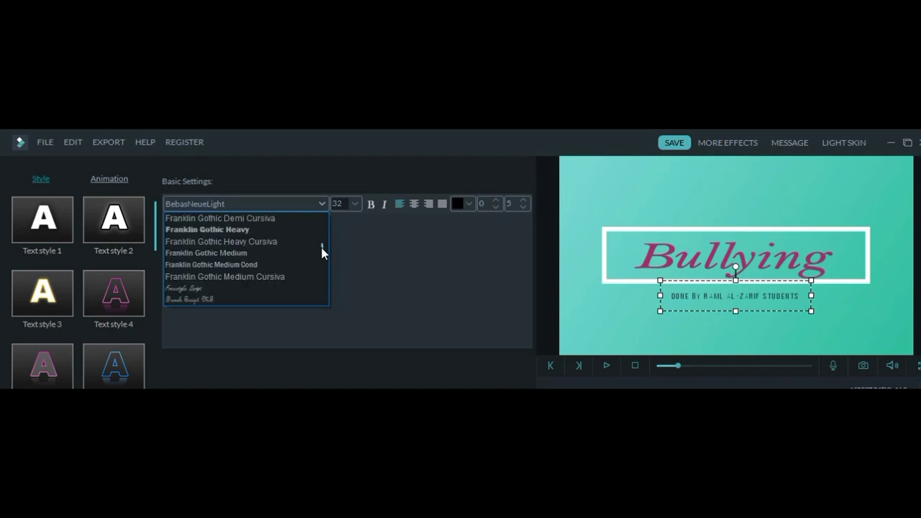
pyautogui.click(298, 233)
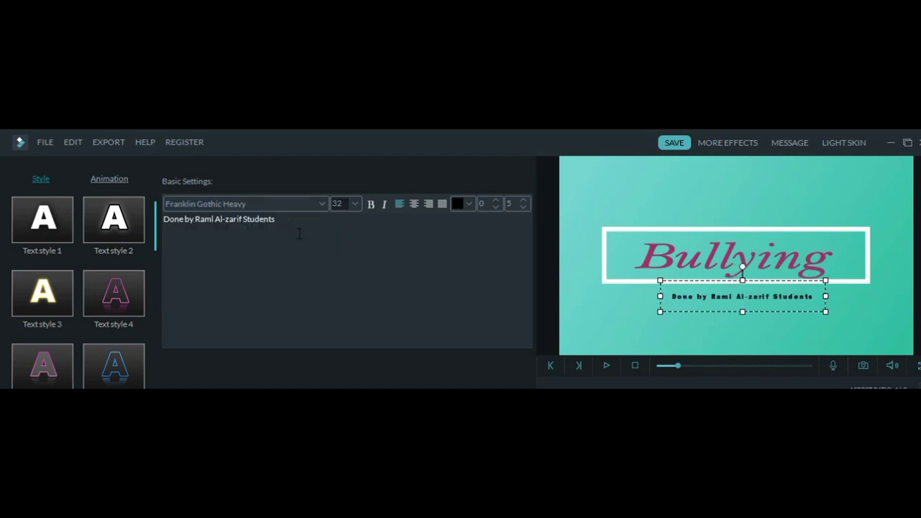
pyautogui.click(603, 307)
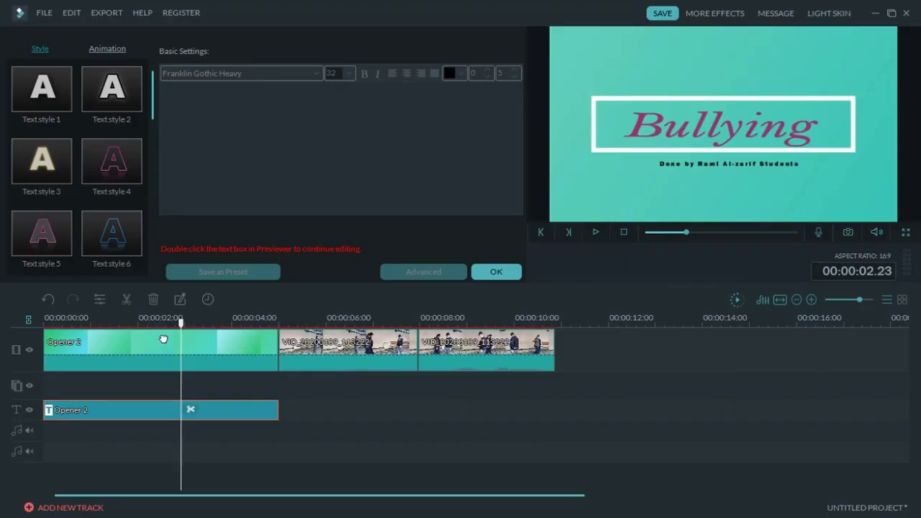
# Step: Shorten the Opener 2 clip's duration to 00:00:03.00
pyautogui.doubleClick(161, 338)
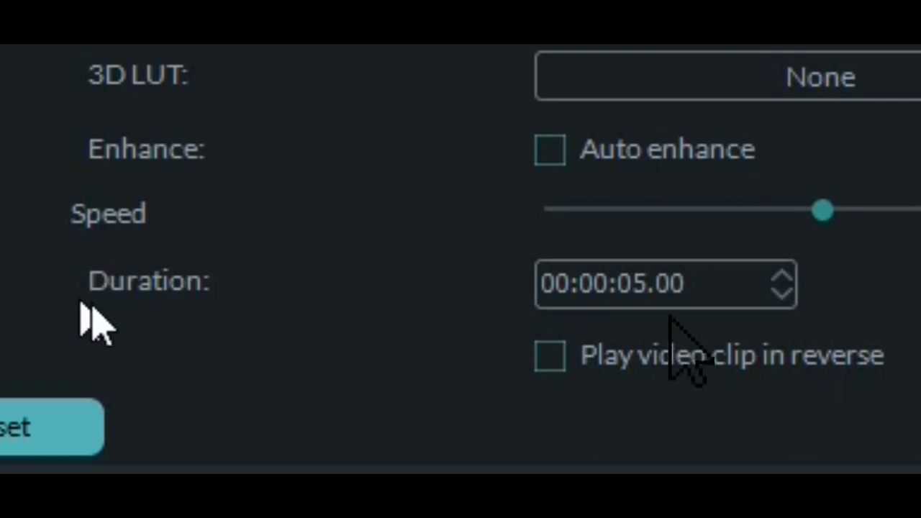
pyautogui.click(782, 291)
pyautogui.click(782, 291)
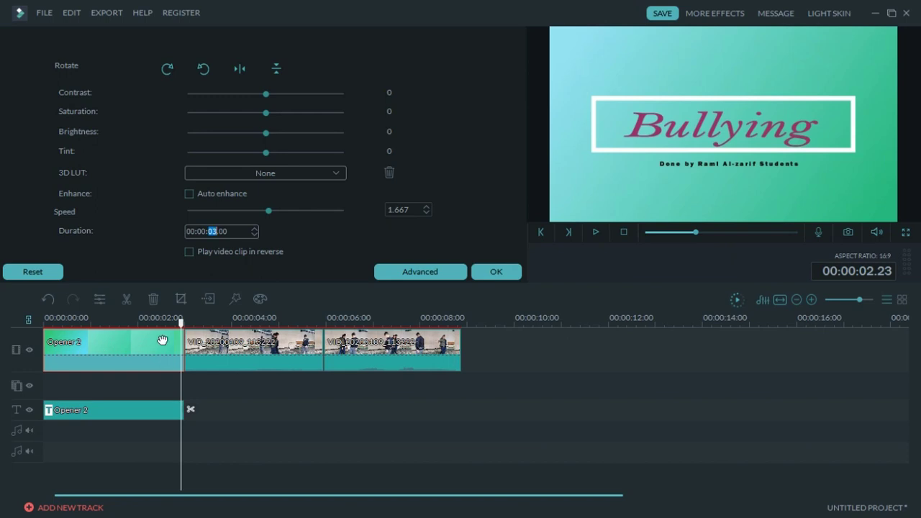
# Step: Play the project from the start to preview the opener, then select the second clip
pyautogui.click(624, 231)
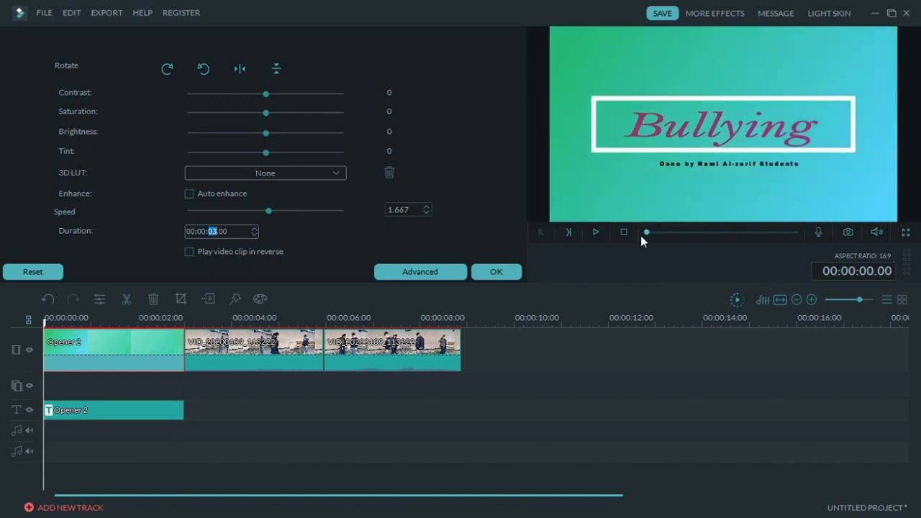
pyautogui.click(597, 231)
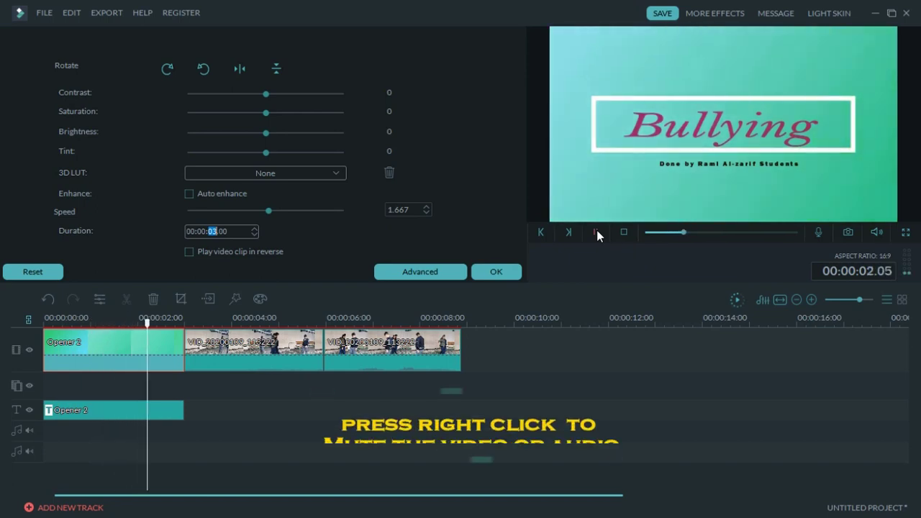
pyautogui.click(596, 232)
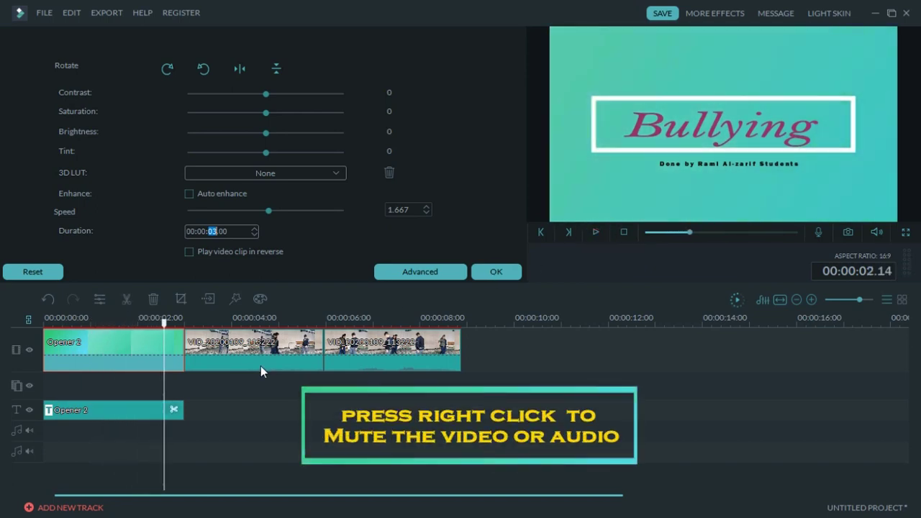
pyautogui.click(233, 347)
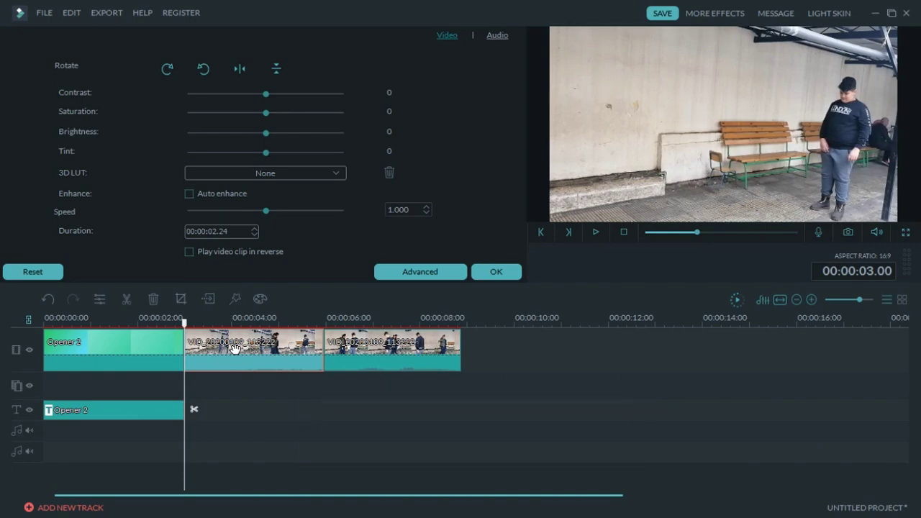
# Step: Mute the second video clip's audio from its context menu
pyautogui.rightClick(234, 350)
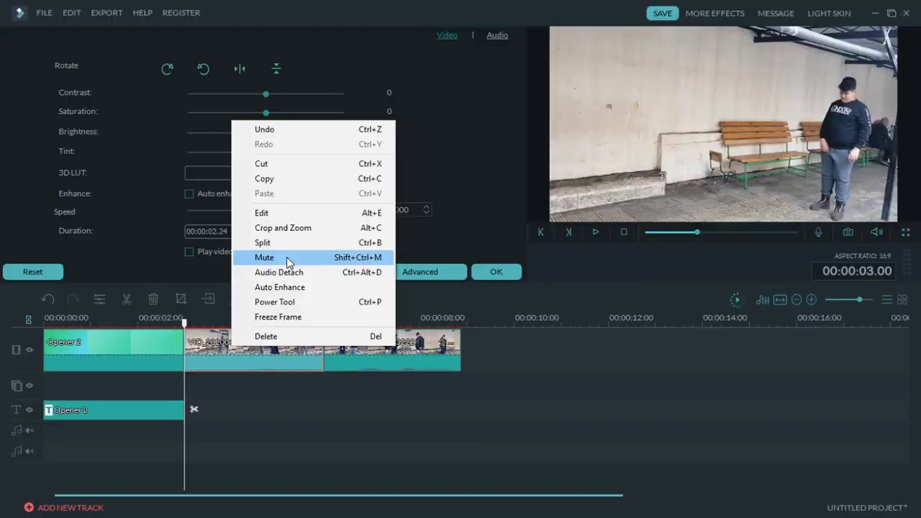
pyautogui.click(308, 253)
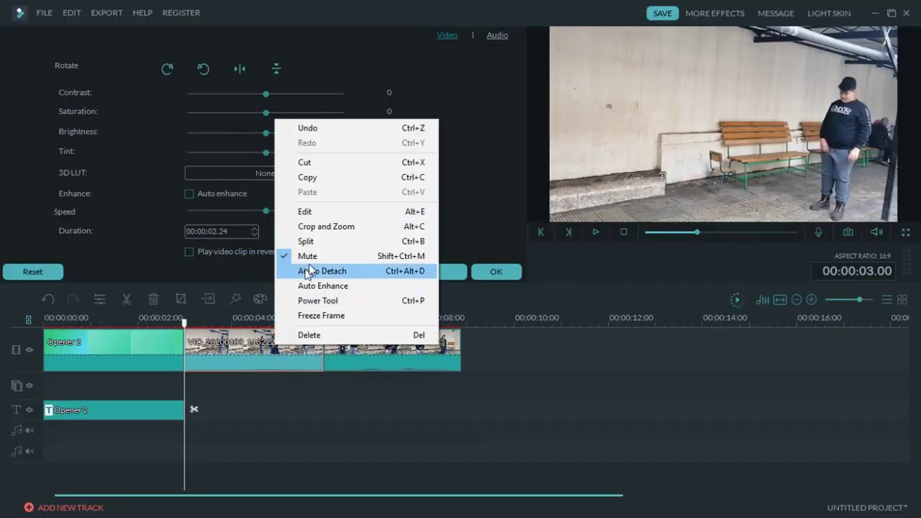
pyautogui.click(318, 257)
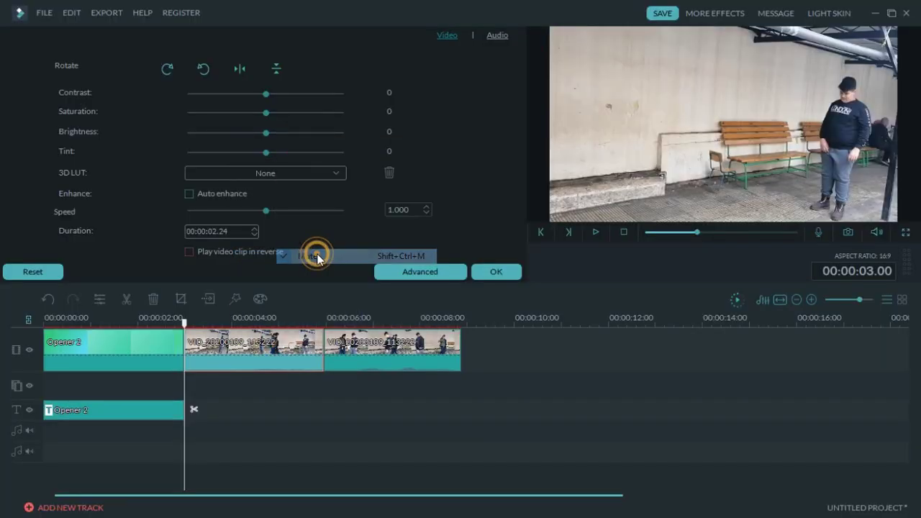
pyautogui.rightClick(268, 347)
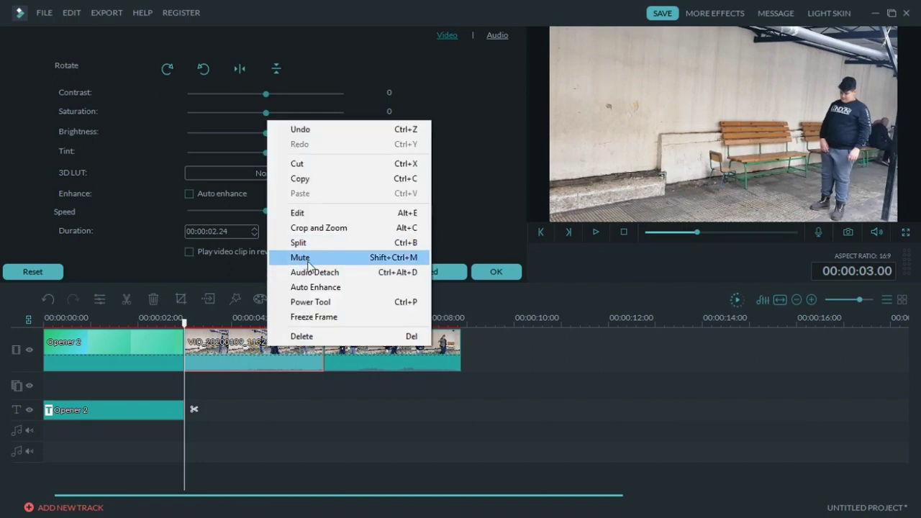
pyautogui.click(457, 360)
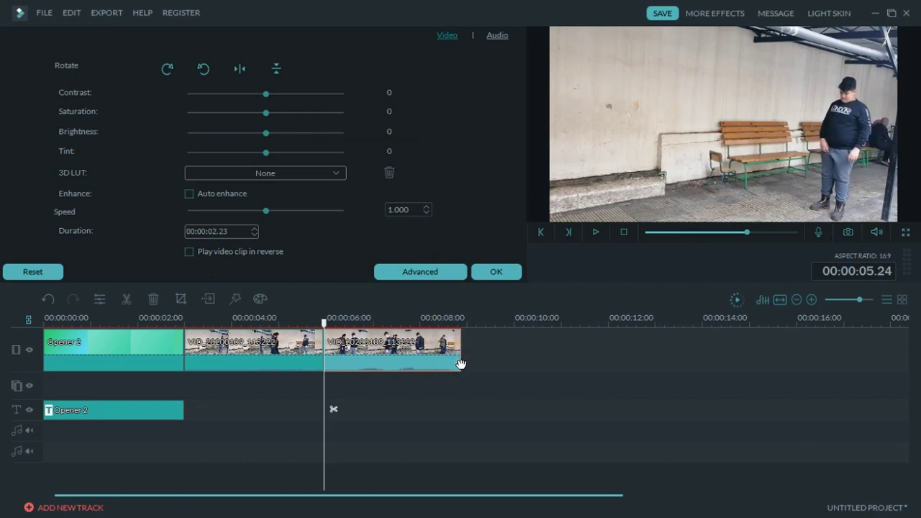
# Step: Trim the Opener 2 text layer to end at 00:00:03 and reopen its text settings
pyautogui.doubleClick(118, 405)
pyautogui.click(125, 409)
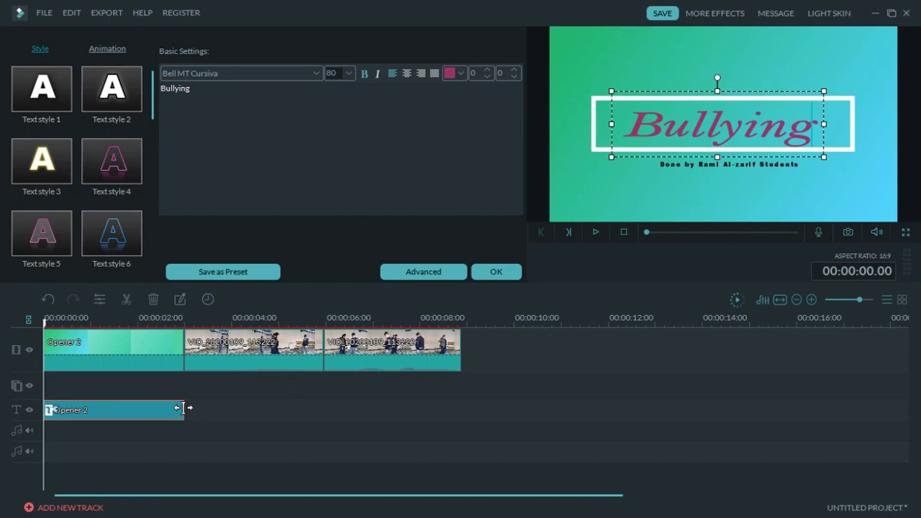
pyautogui.moveTo(182, 408)
pyautogui.mouseDown()
pyautogui.moveTo(146, 408)
pyautogui.moveTo(183, 408)
pyautogui.mouseUp()
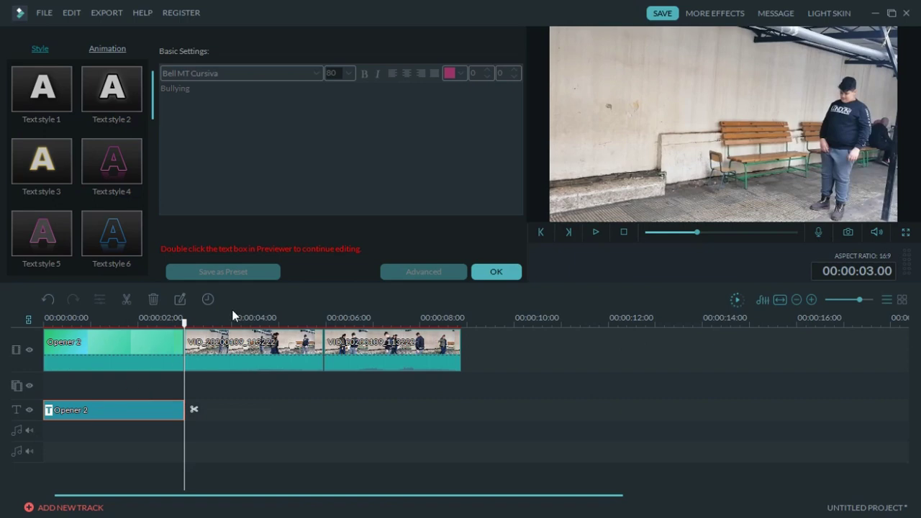
pyautogui.doubleClick(127, 343)
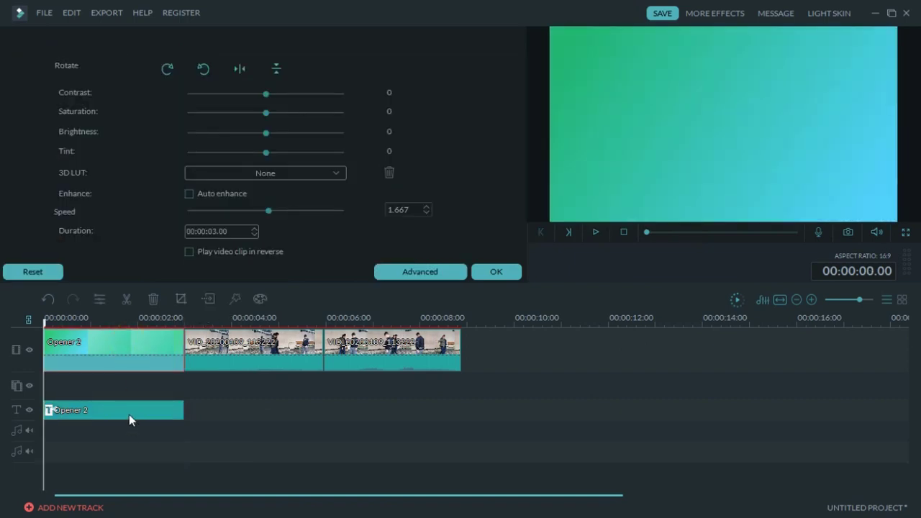
pyautogui.doubleClick(130, 414)
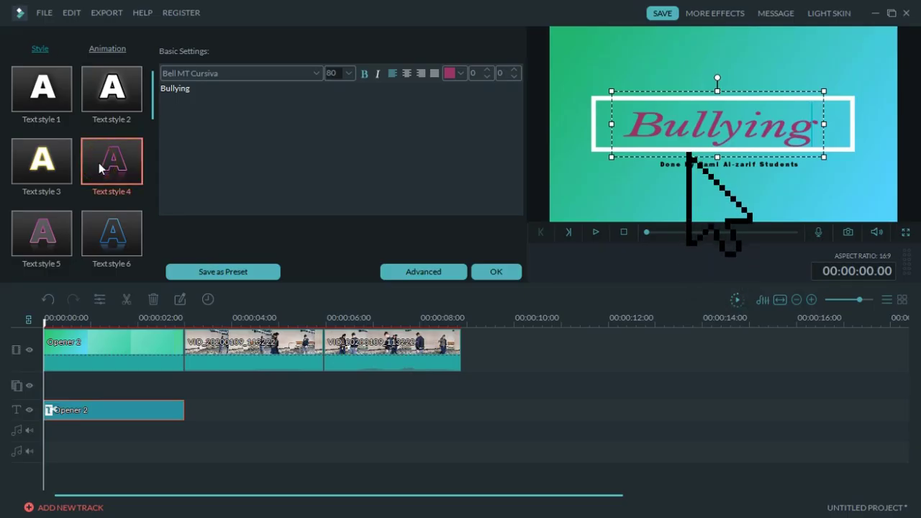
# Step: Compare text styles 4, 22, 21, 20 and 19 on the Bullying title, keeping Text Style21
pyautogui.click(98, 162)
pyautogui.scroll(-6, 153, 137)
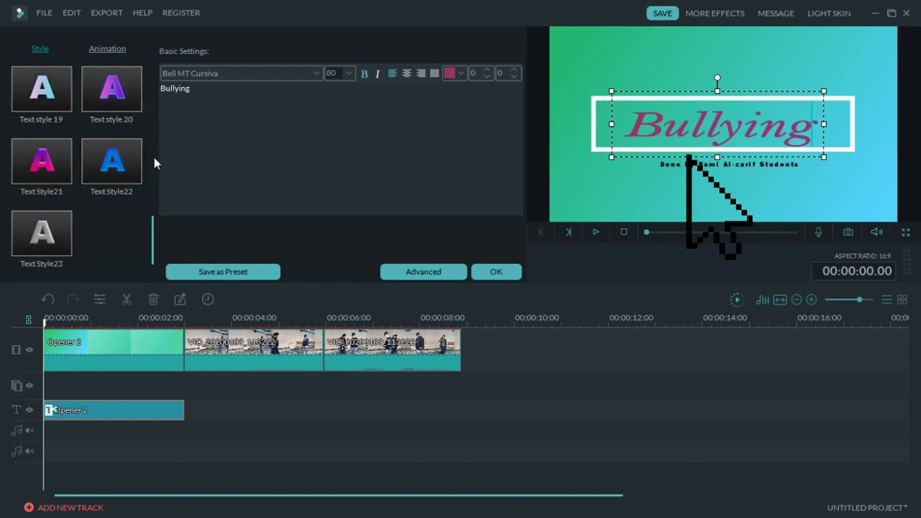
pyautogui.click(122, 163)
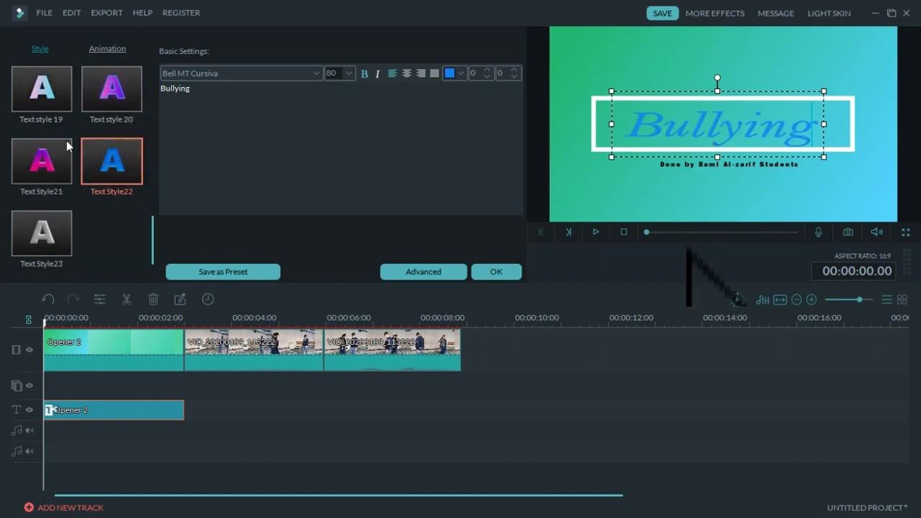
pyautogui.click(54, 158)
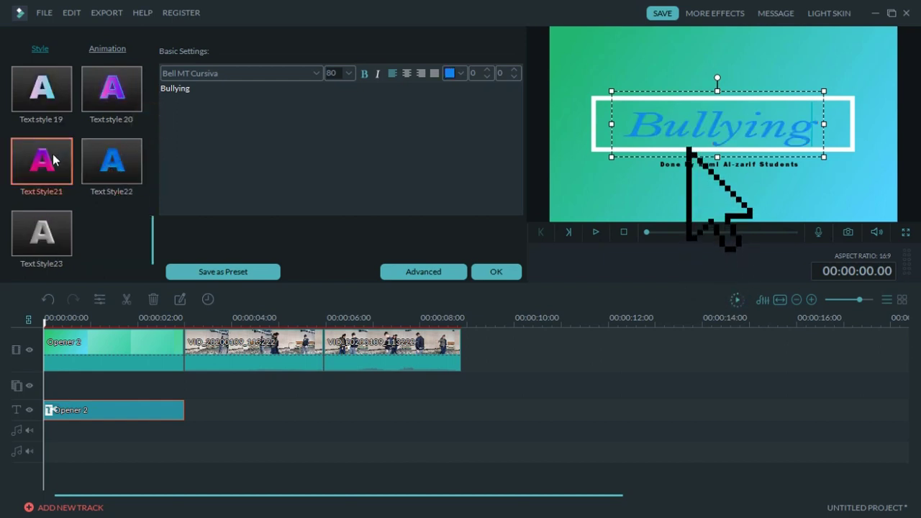
pyautogui.click(120, 99)
pyautogui.click(55, 96)
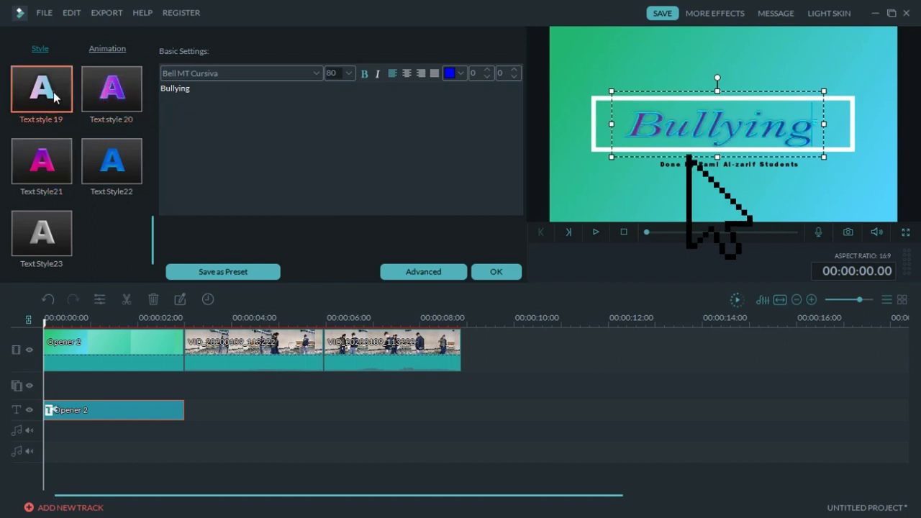
pyautogui.click(42, 171)
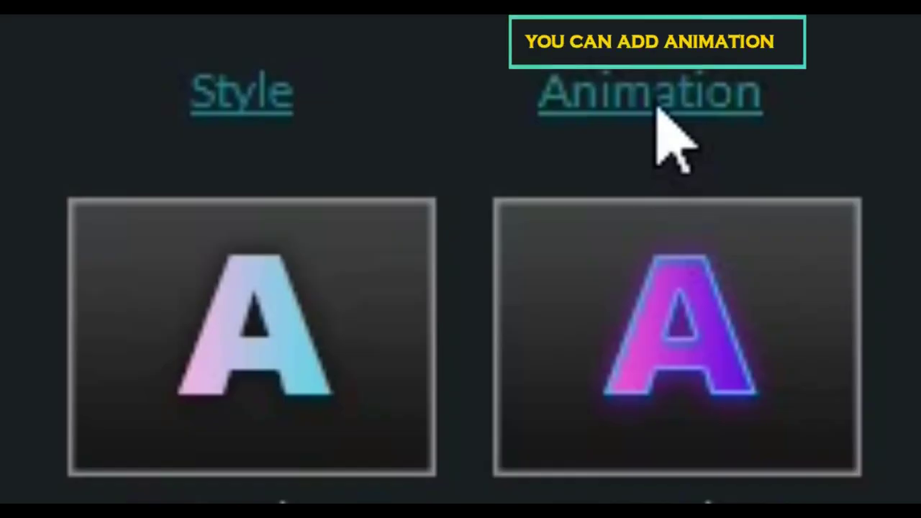
# Step: Preview Down Insert and another insert animation on the Bullying title, then confirm with OK
pyautogui.click(654, 104)
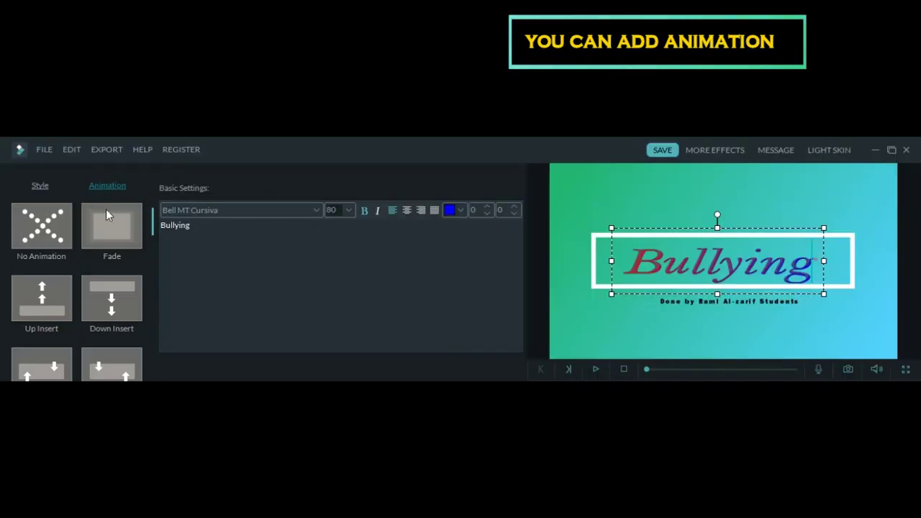
pyautogui.click(110, 304)
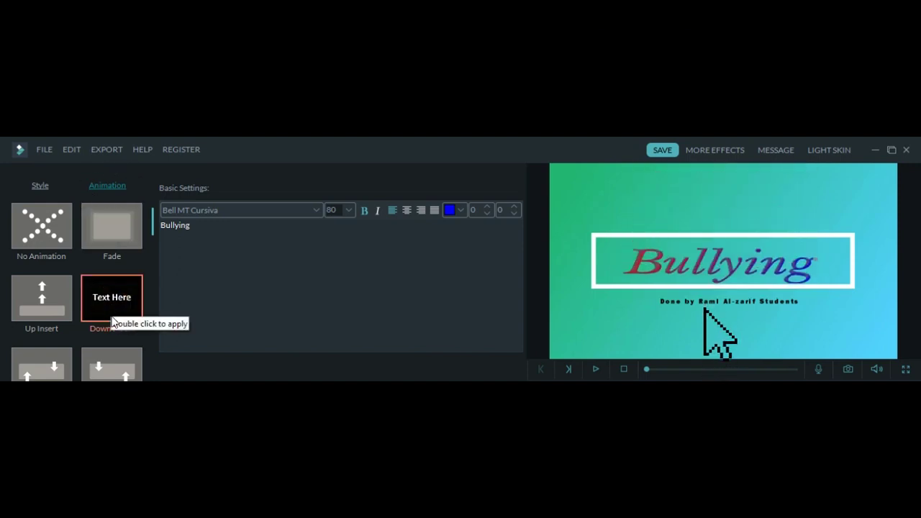
pyautogui.click(125, 376)
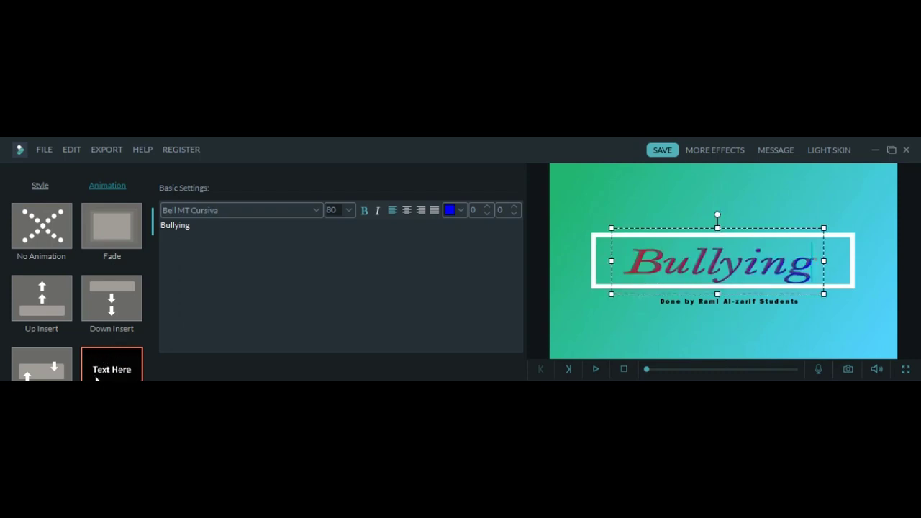
pyautogui.click(703, 309)
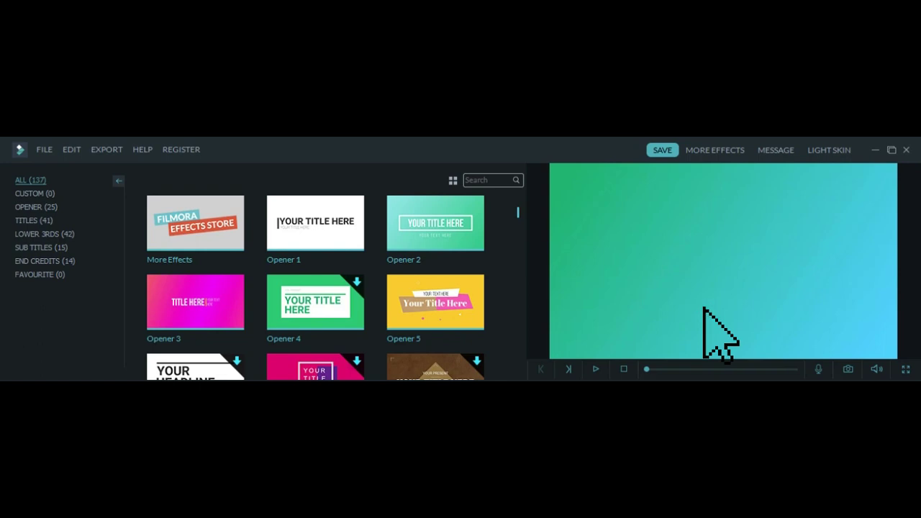